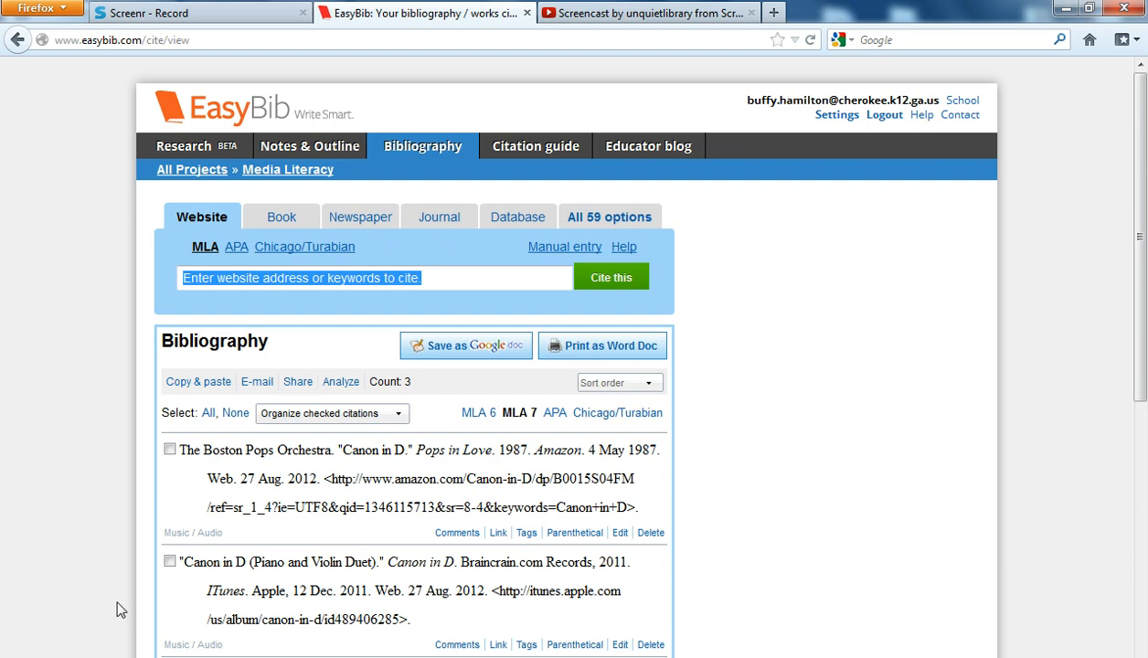
Open a new Music / Audio citation form from the full list of source types.
{"action": "left_click", "coordinate": [297, 381]}
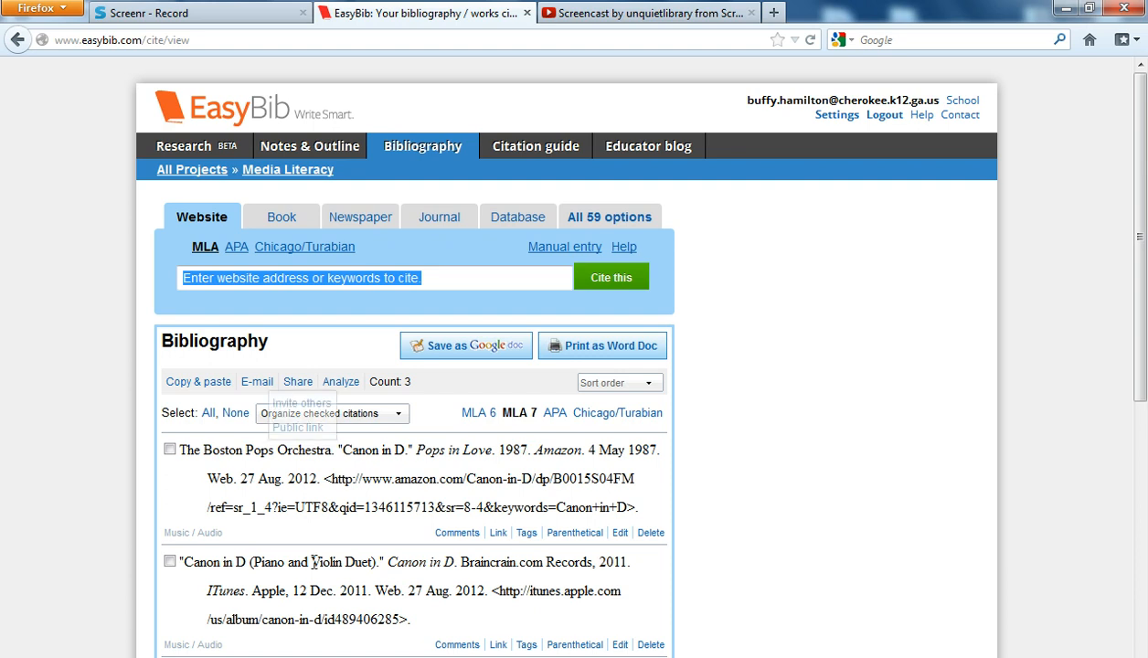
{"action": "left_click", "coordinate": [590, 220]}
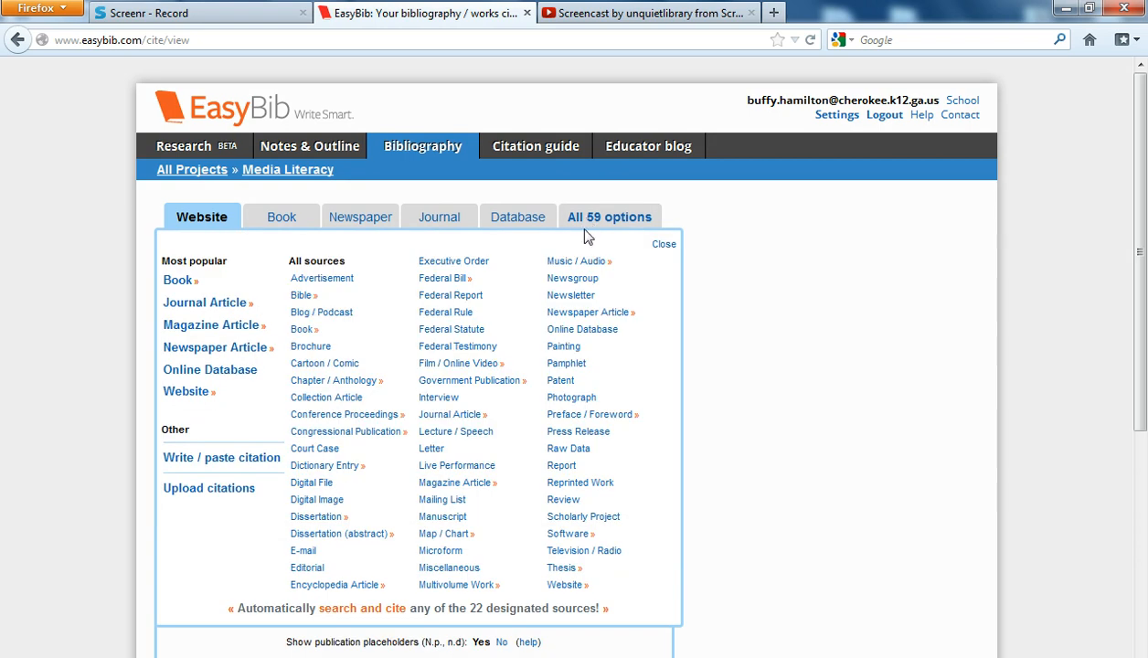
{"action": "left_click", "coordinate": [581, 263]}
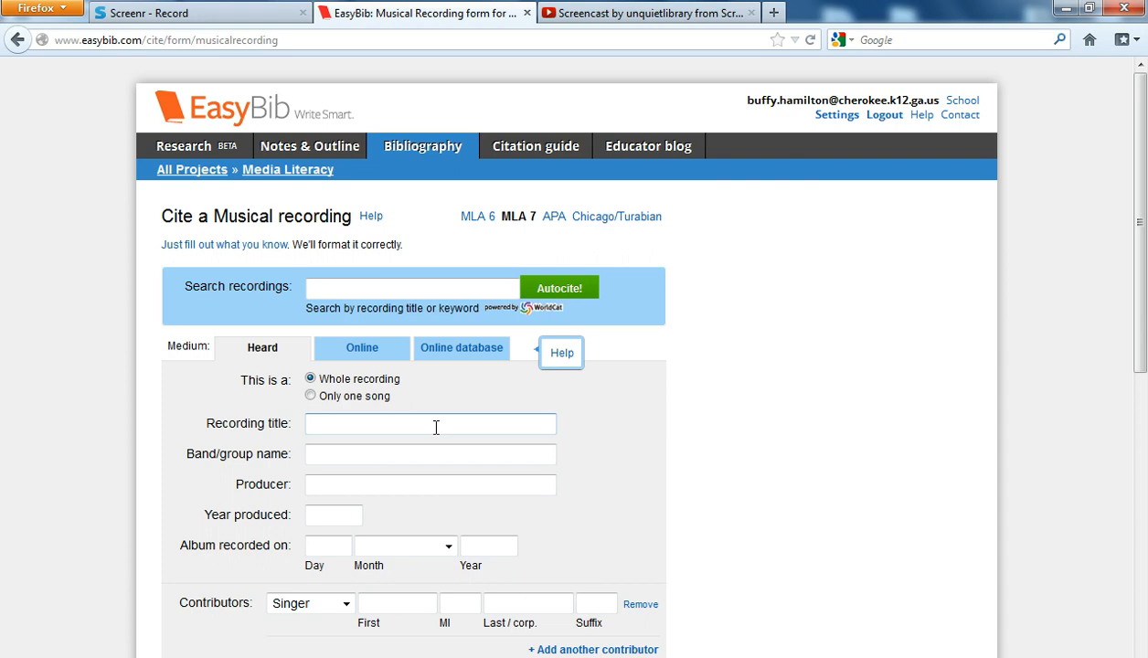
Search the musical recordings for "Canon D".
{"action": "left_click", "coordinate": [395, 289]}
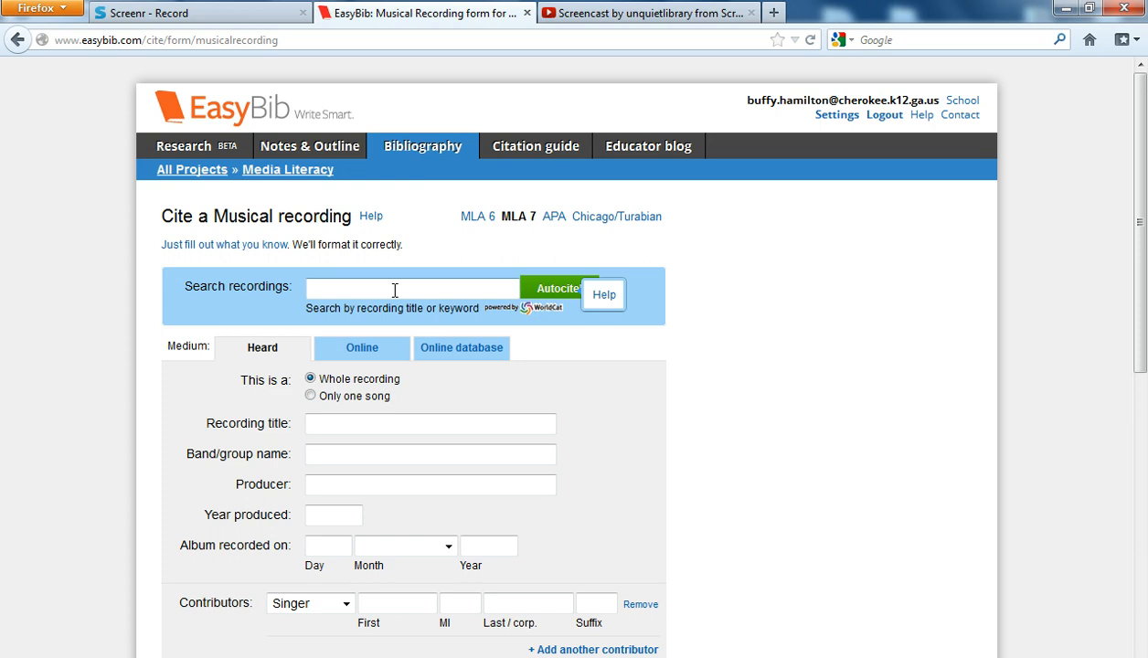
{"action": "type", "text": "Canon D"}
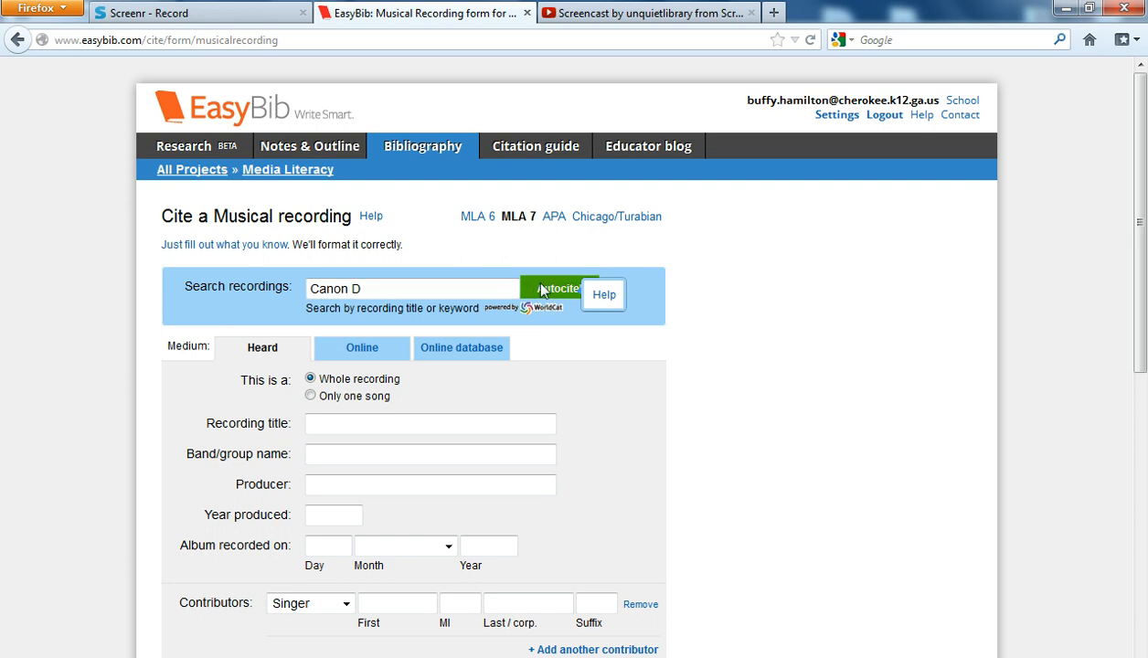
{"action": "key", "text": "Return"}
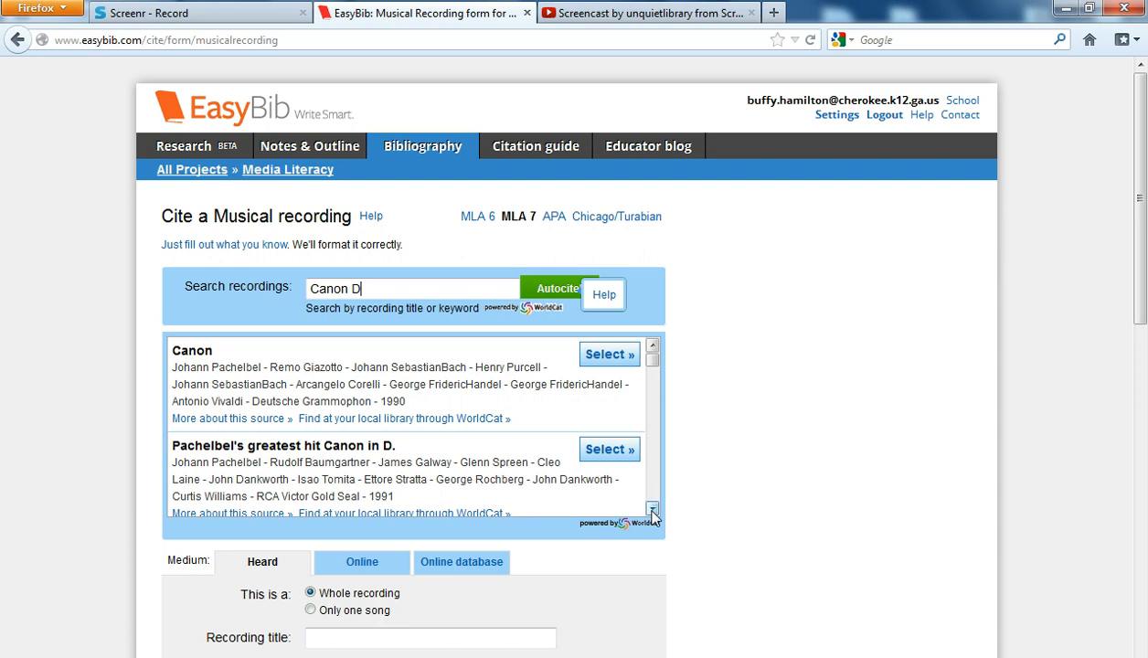
Look through the recording search results for a suitable Pachelbel canon album.
{"action": "left_click", "coordinate": [652, 510]}
{"action": "left_click", "coordinate": [652, 510]}
{"action": "left_click", "coordinate": [651, 510]}
{"action": "left_click", "coordinate": [652, 510]}
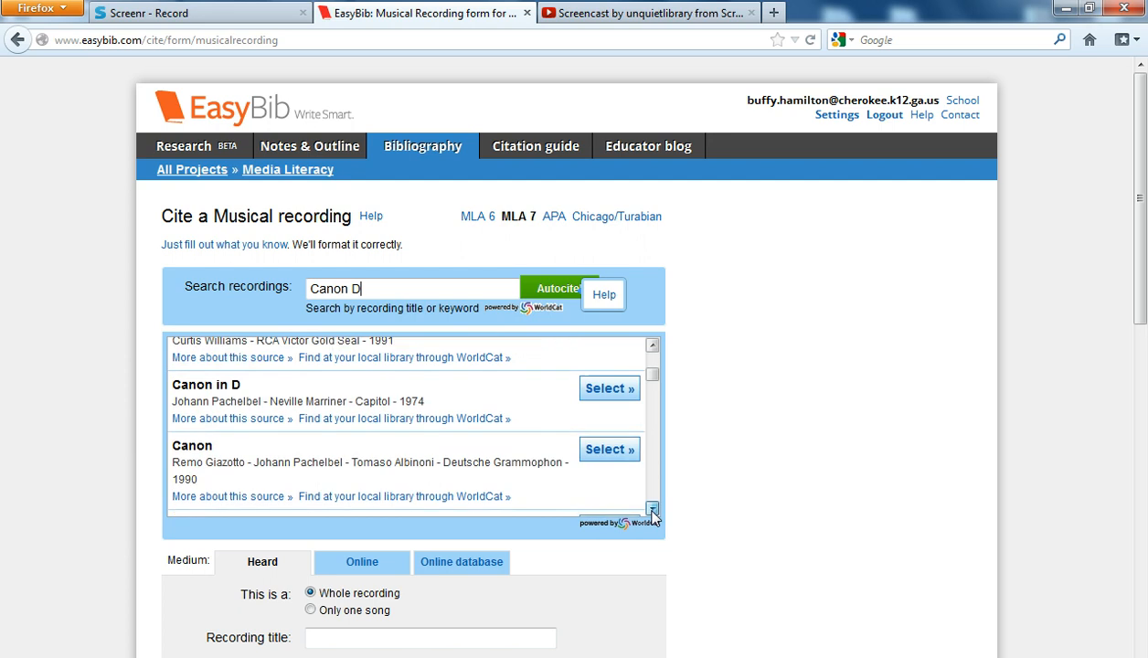
{"action": "left_click", "coordinate": [652, 510]}
{"action": "left_click", "coordinate": [652, 510]}
{"action": "left_click", "coordinate": [652, 510]}
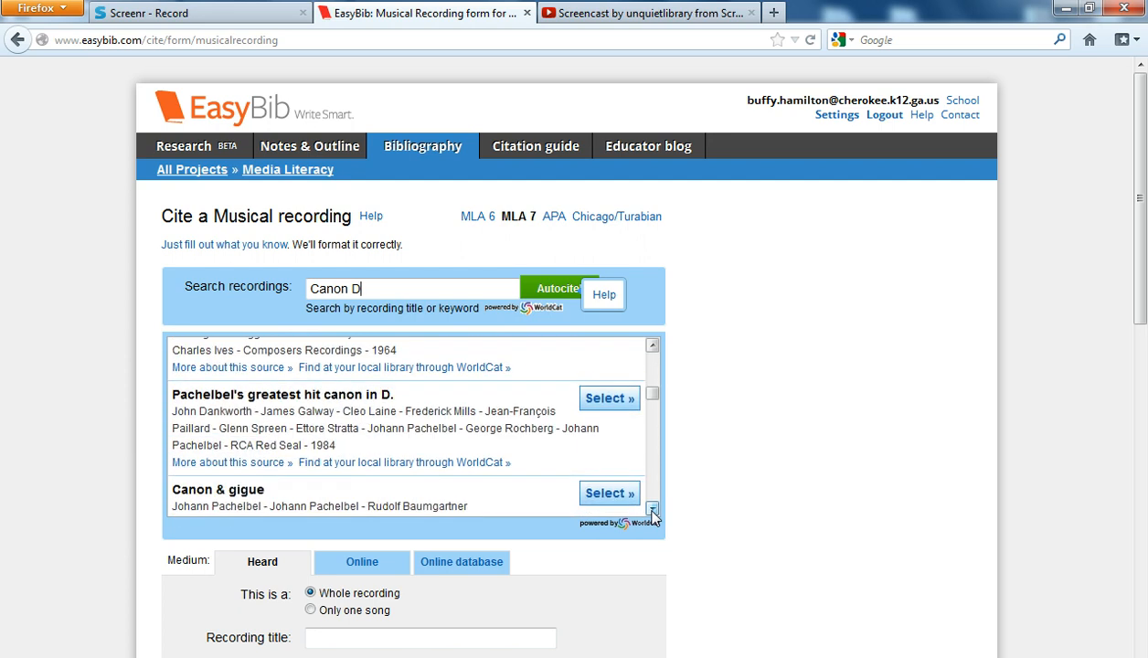
{"action": "left_click", "coordinate": [652, 510]}
{"action": "left_click", "coordinate": [651, 510]}
{"action": "left_click", "coordinate": [652, 510]}
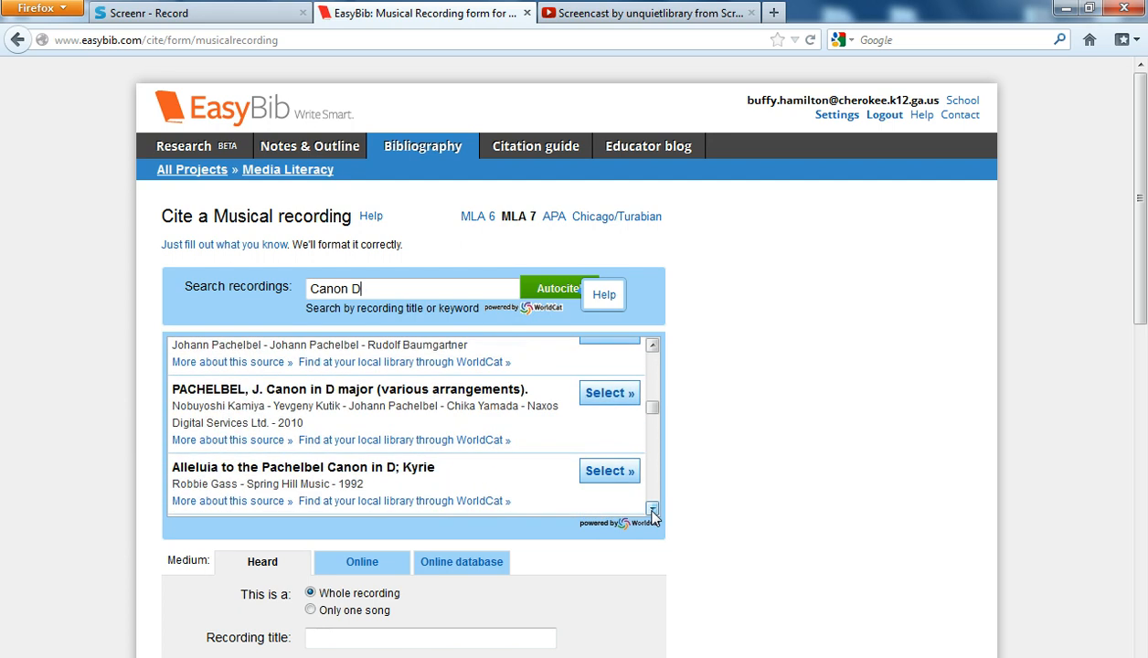
{"action": "left_click", "coordinate": [652, 510]}
{"action": "left_click", "coordinate": [651, 510]}
{"action": "left_click", "coordinate": [652, 510]}
{"action": "left_click", "coordinate": [651, 510]}
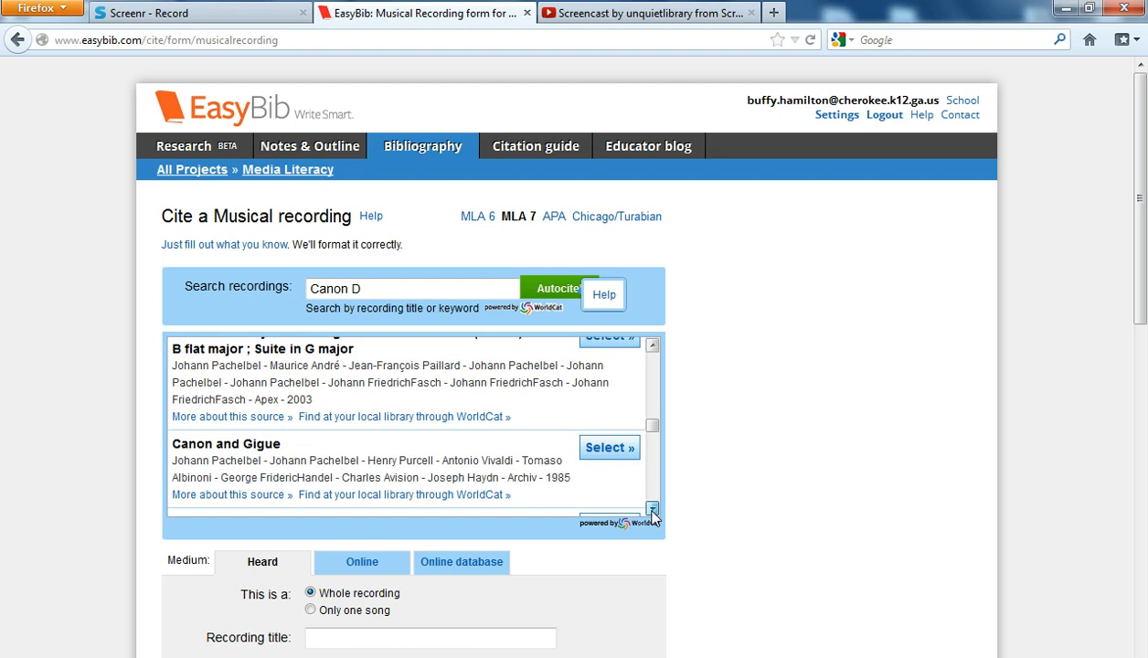
{"action": "left_click", "coordinate": [652, 510]}
{"action": "left_click", "coordinate": [651, 510]}
{"action": "left_click", "coordinate": [652, 510]}
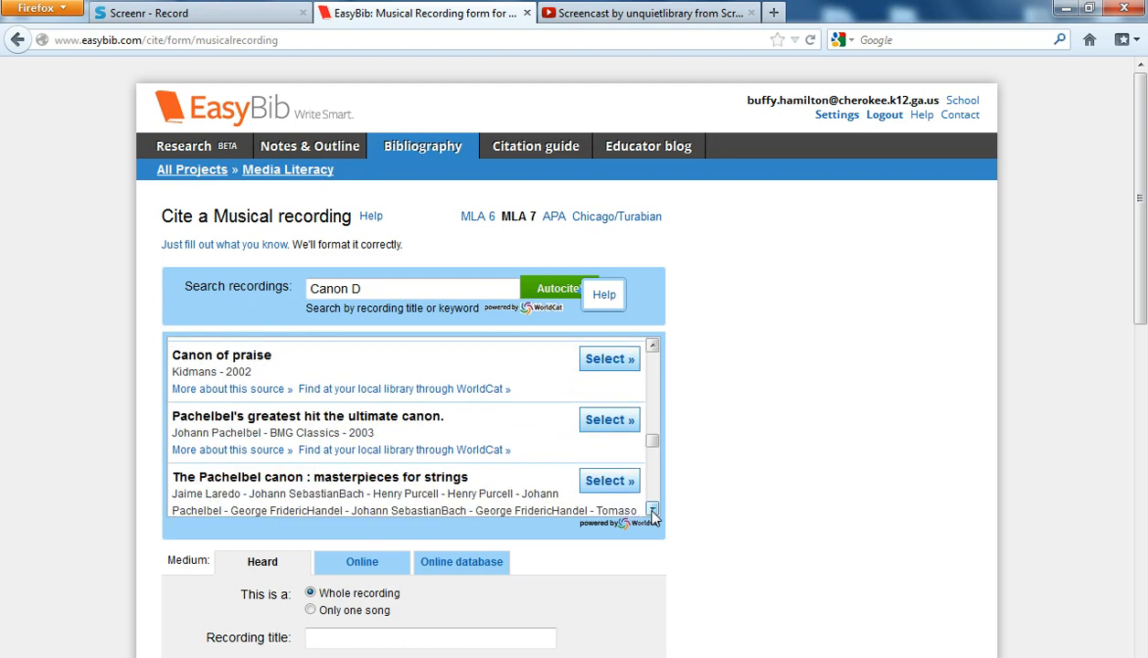
{"action": "left_click", "coordinate": [651, 510]}
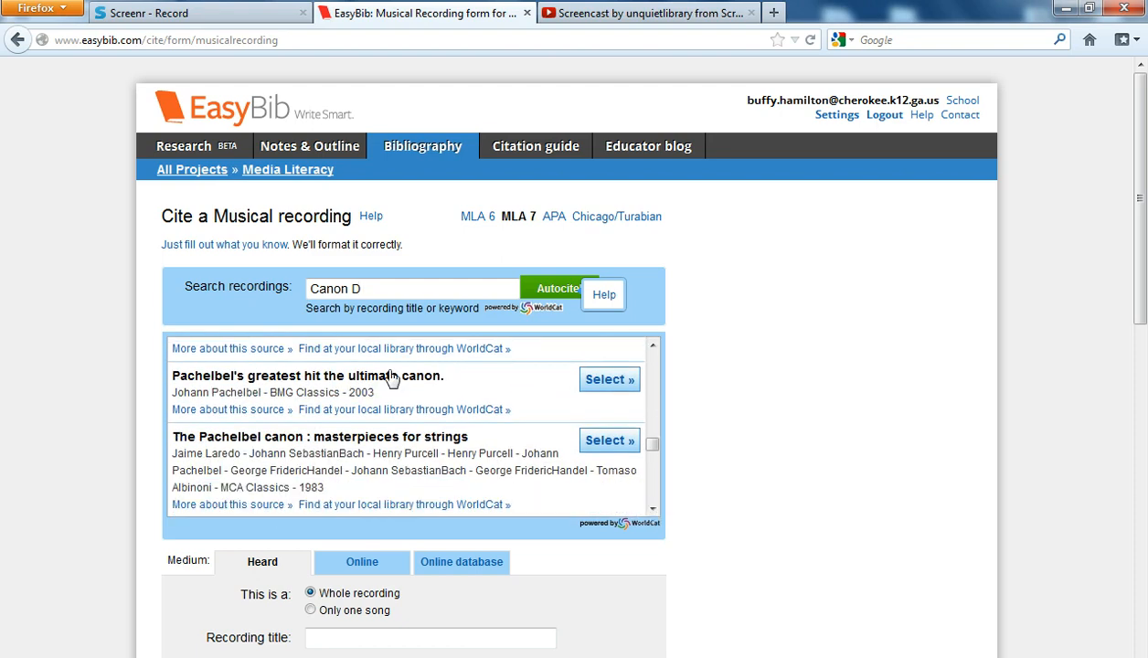
Check the WorldCat details of "Pachelbel's greatest hit the ultimate canon." and select that recording for the citation.
{"action": "left_click", "coordinate": [227, 417]}
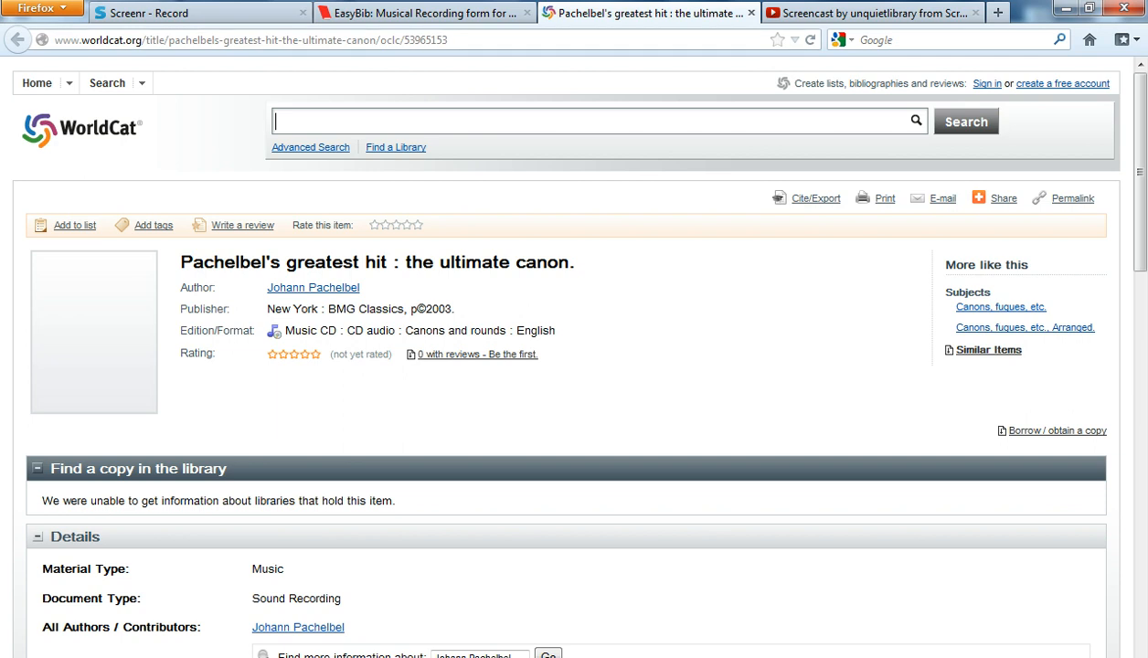
{"action": "left_click", "coordinate": [751, 13]}
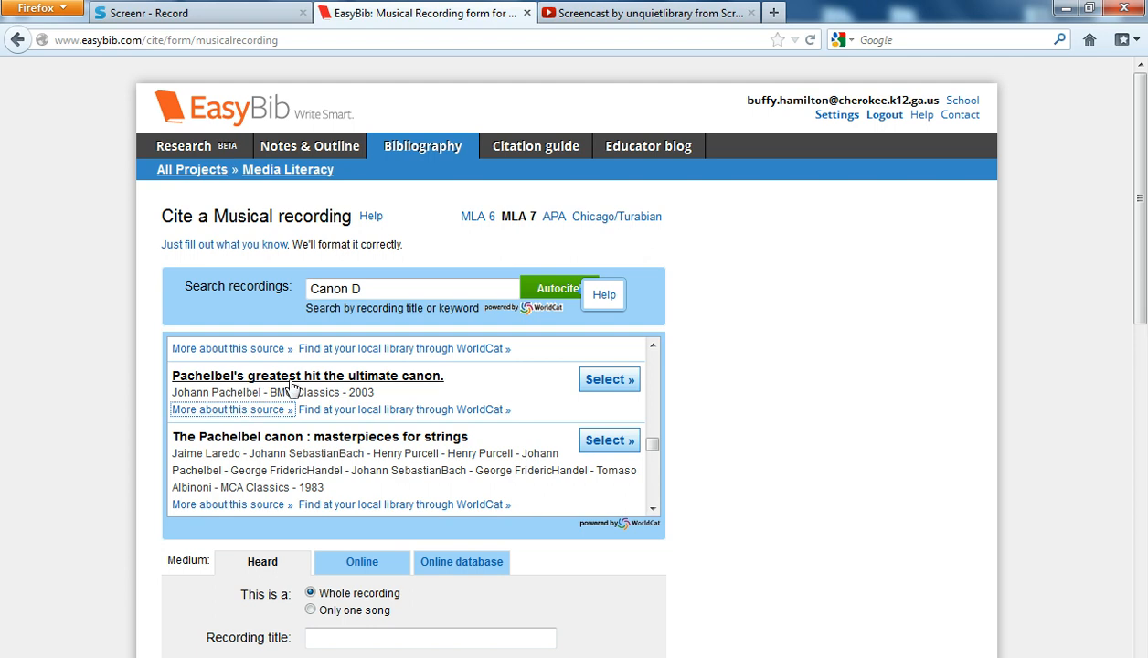
{"action": "left_click", "coordinate": [605, 386]}
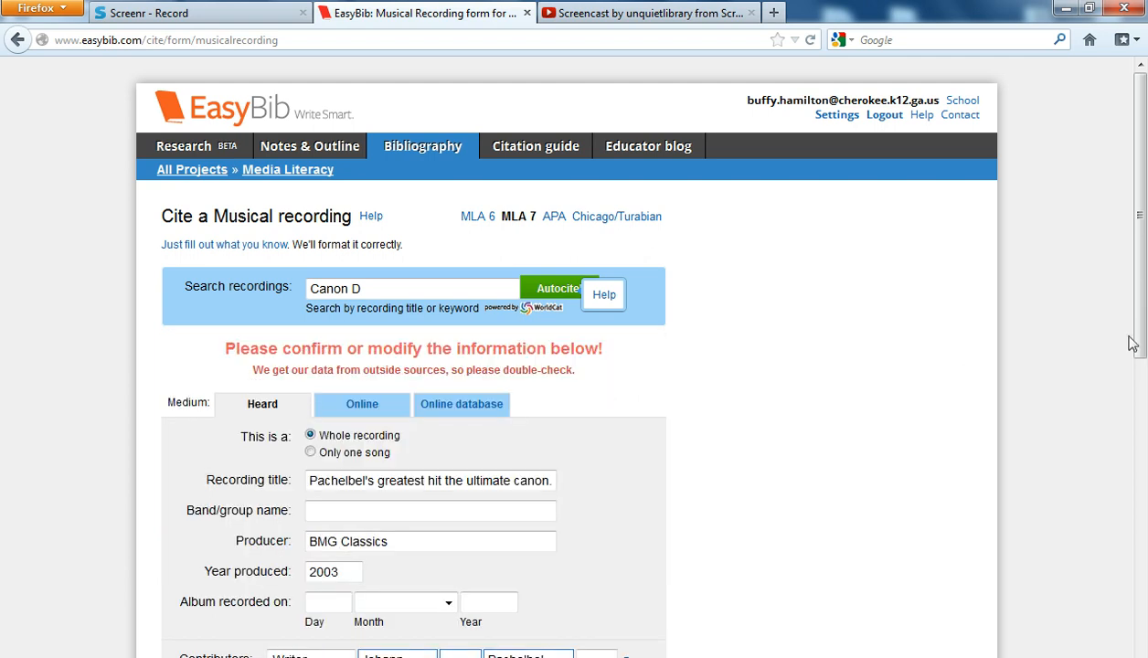
Change "greatest hit" to "Greatest Hits" in the recording title.
{"action": "scroll", "coordinate": [1138, 325], "scroll_direction": "down", "scroll_amount": 2}
{"action": "left_click_drag", "start_coordinate": [1141, 249], "coordinate": [1140, 280]}
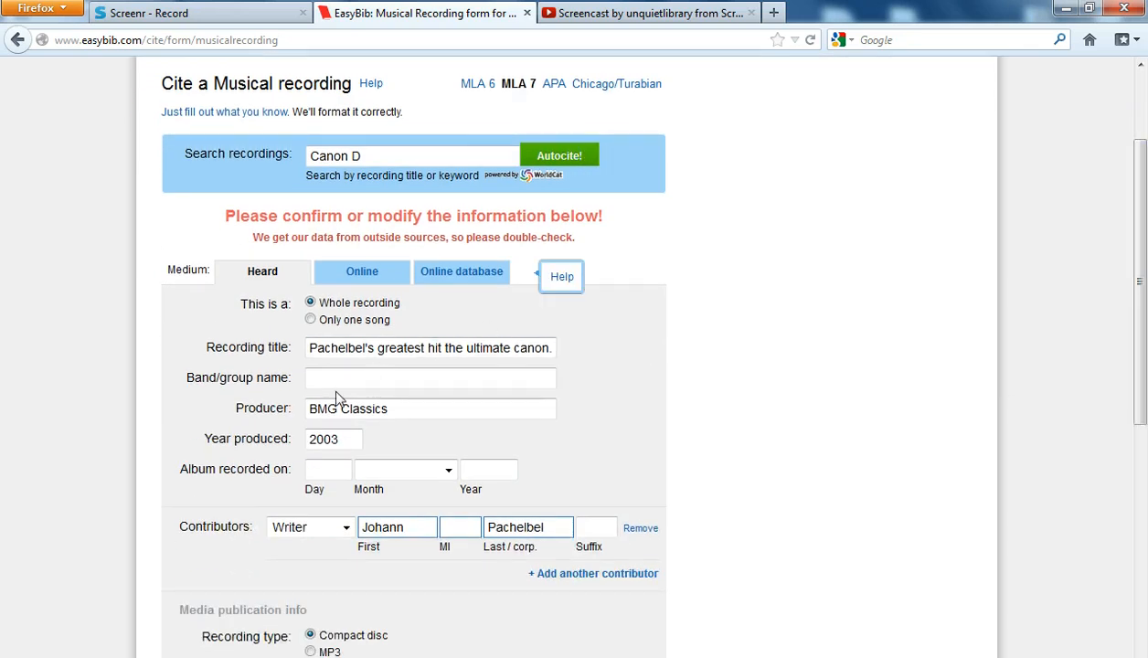
{"action": "left_click", "coordinate": [382, 347]}
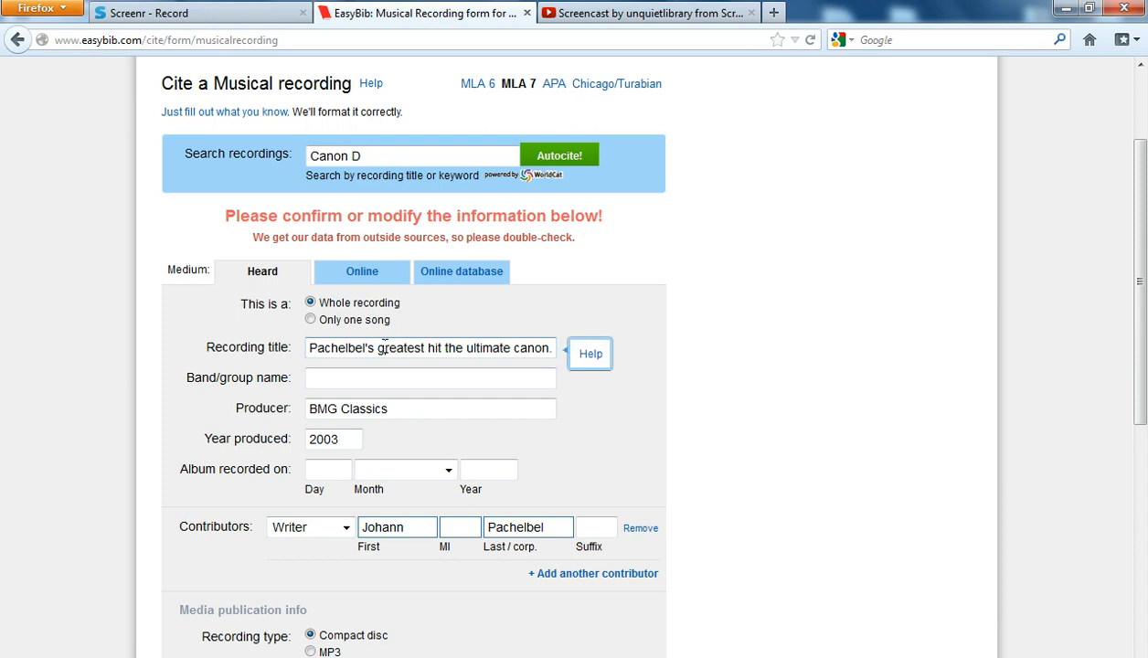
{"action": "key", "text": "BackSpace"}
{"action": "type", "text": "G"}
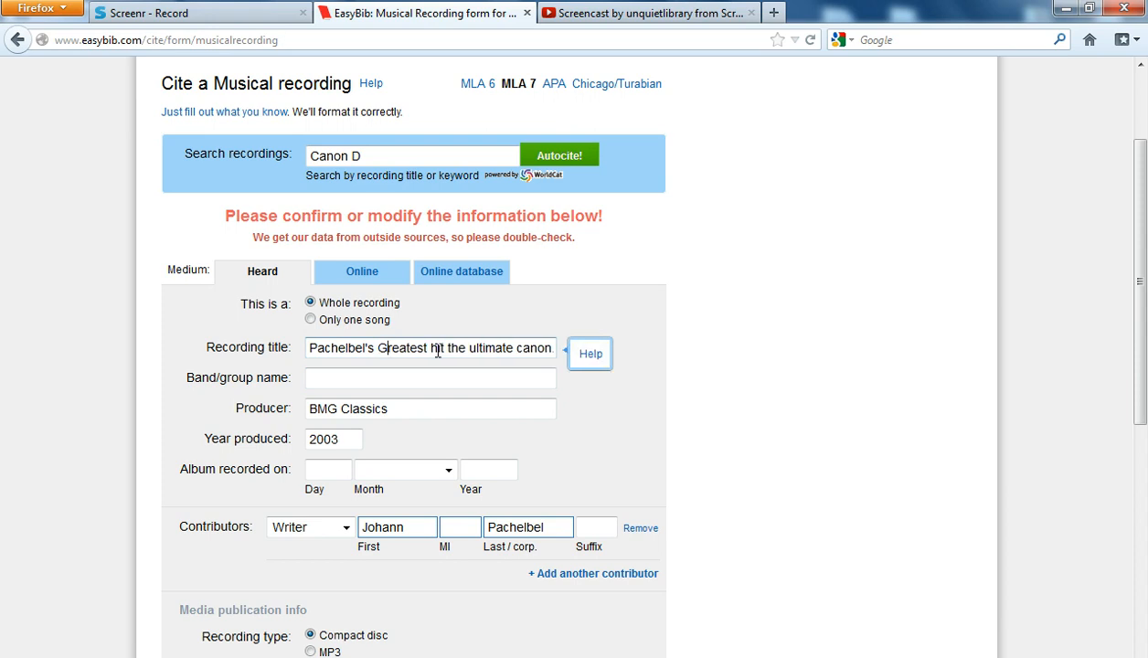
{"action": "left_click_drag", "start_coordinate": [447, 349], "coordinate": [435, 347]}
{"action": "type", "text": "Hits"}
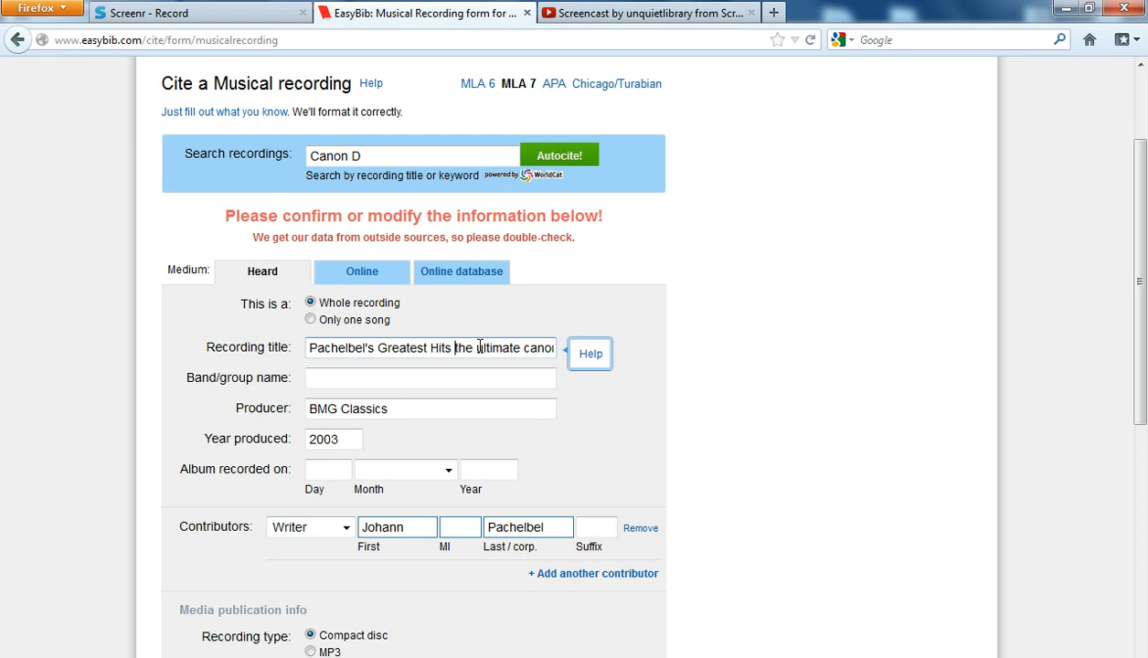
Capitalize "Ultimate" and "Canon" in the recording title and remove the final period.
{"action": "left_click", "coordinate": [481, 347]}
{"action": "key", "text": "Delete"}
{"action": "type", "text": "U"}
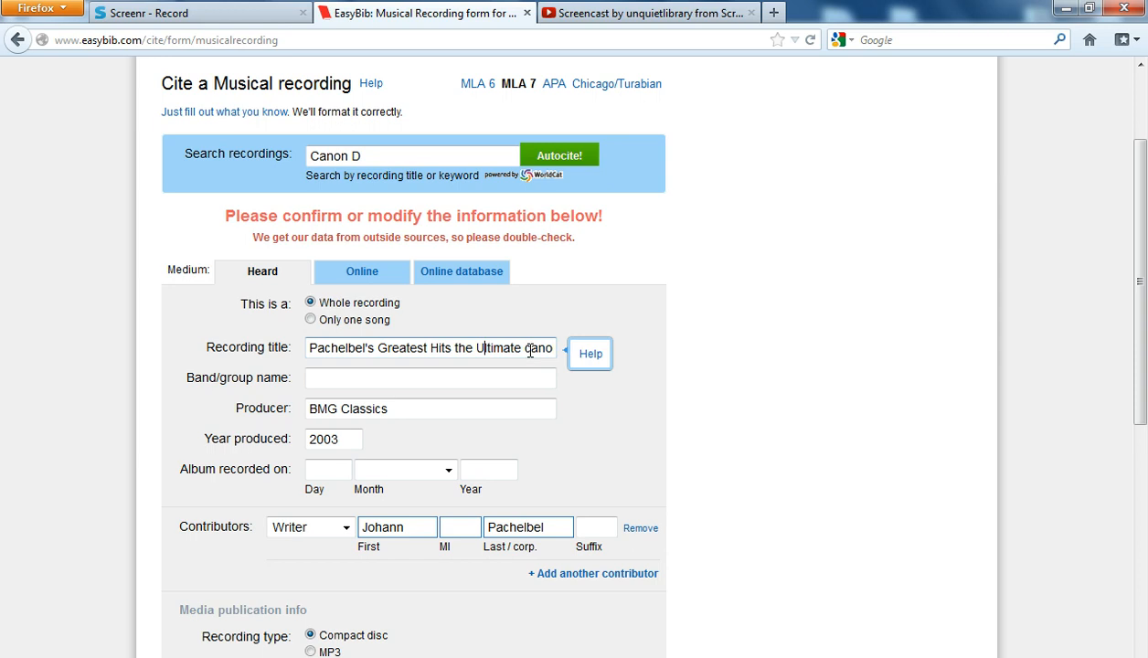
{"action": "left_click", "coordinate": [524, 348]}
{"action": "key", "text": "Delete"}
{"action": "type", "text": "C"}
{"action": "key", "text": "End"}
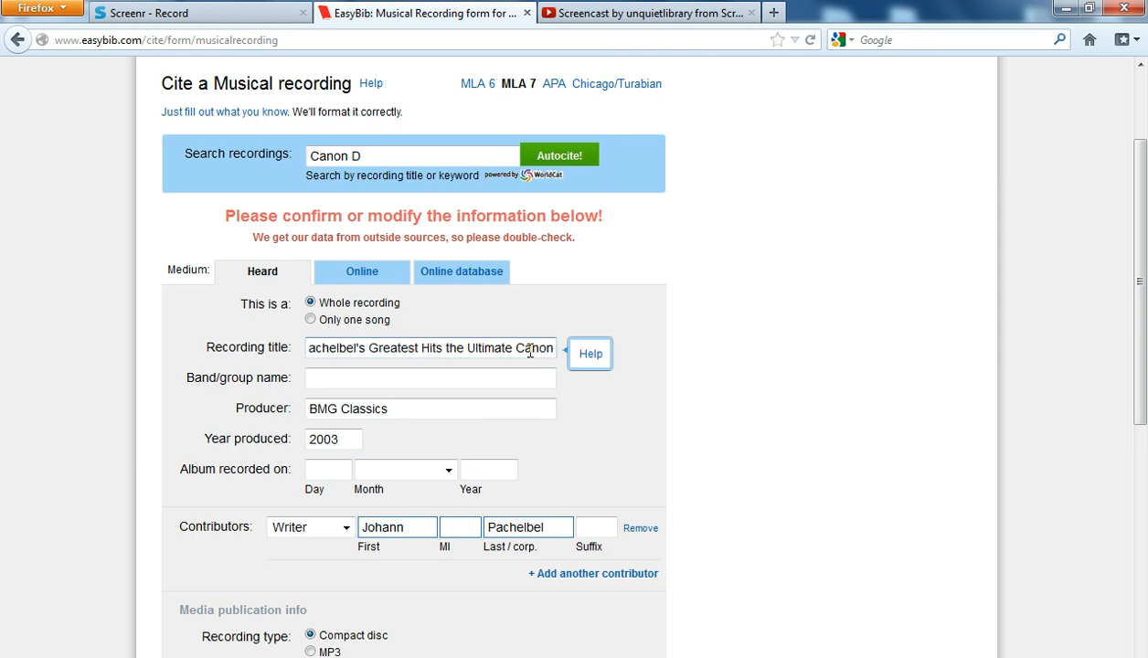
Review the producer, contributor and recording type details, and create the citation.
{"action": "left_click", "coordinate": [409, 410]}
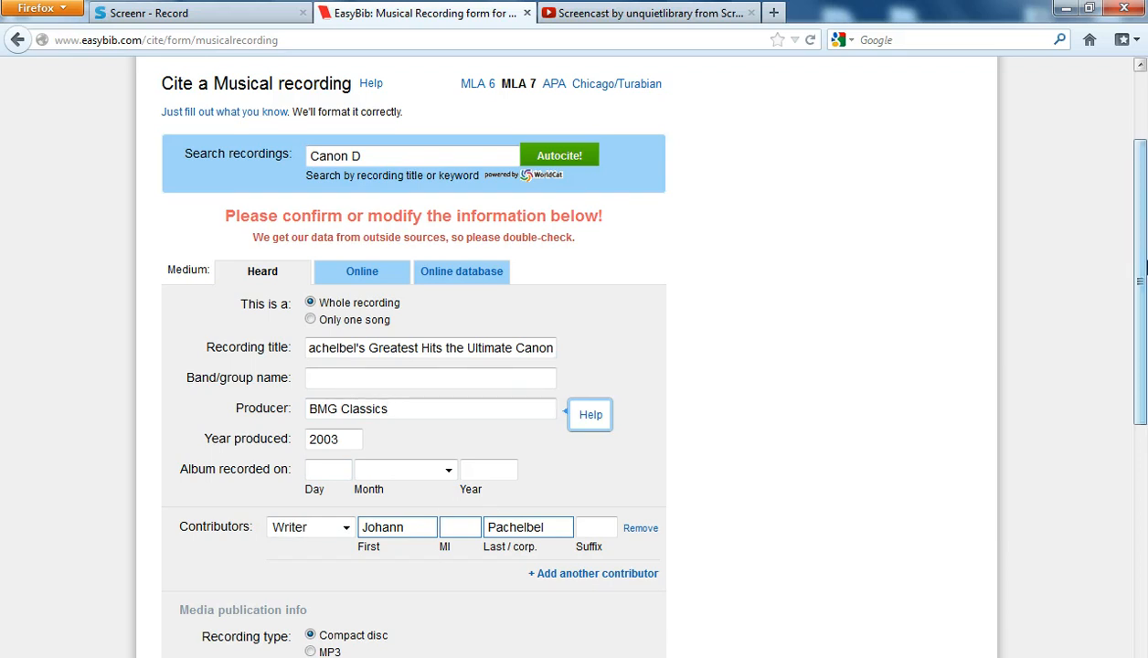
{"action": "left_click_drag", "start_coordinate": [1142, 265], "coordinate": [1142, 348]}
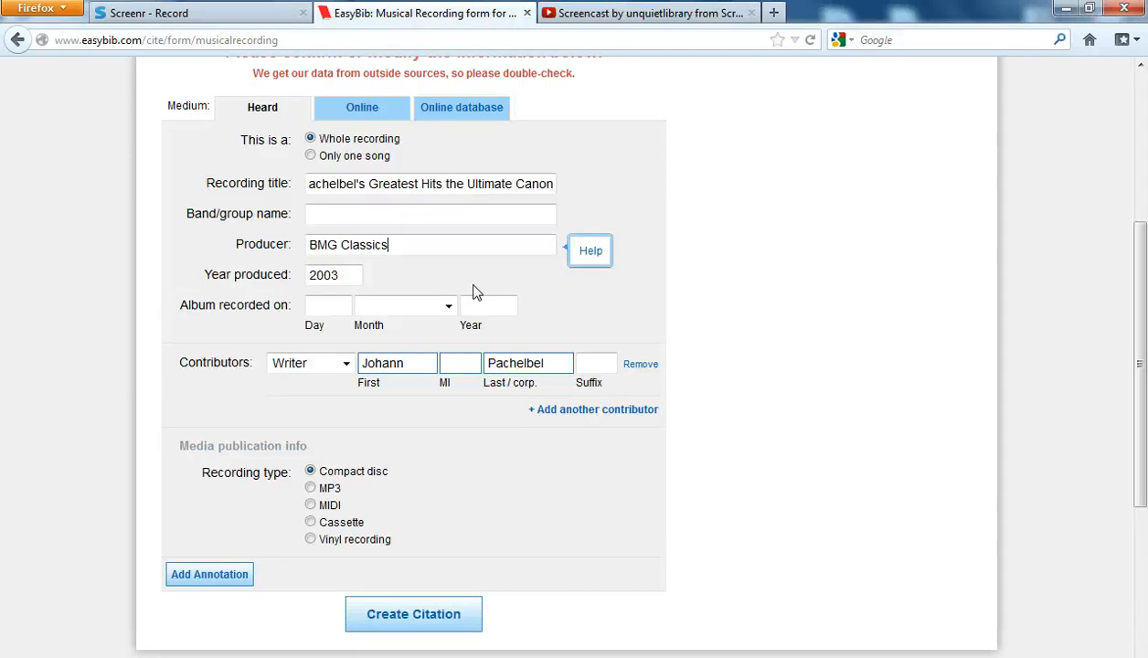
{"action": "left_click_drag", "start_coordinate": [1139, 311], "coordinate": [1130, 157]}
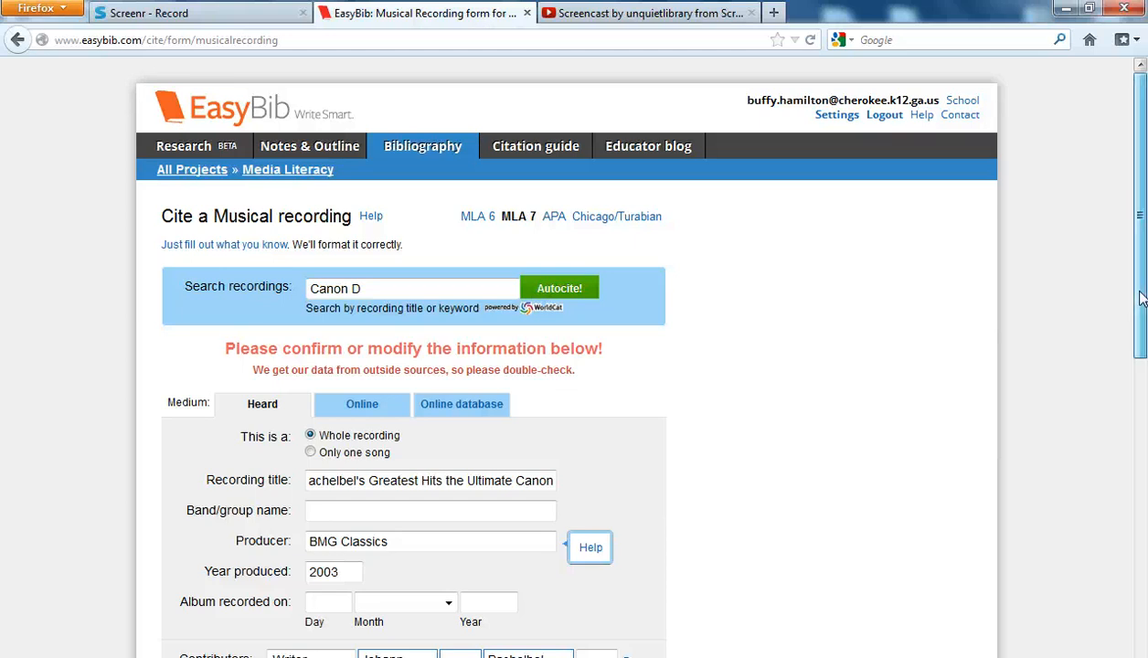
{"action": "left_click_drag", "start_coordinate": [1141, 333], "coordinate": [1141, 476]}
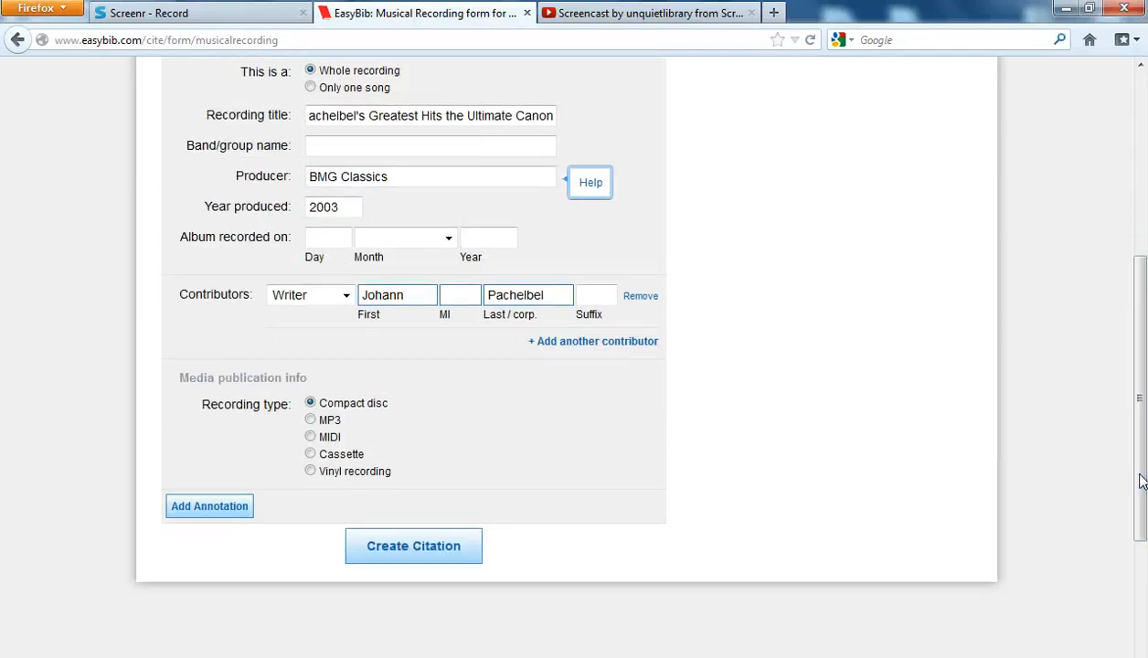
{"action": "left_click", "coordinate": [414, 560]}
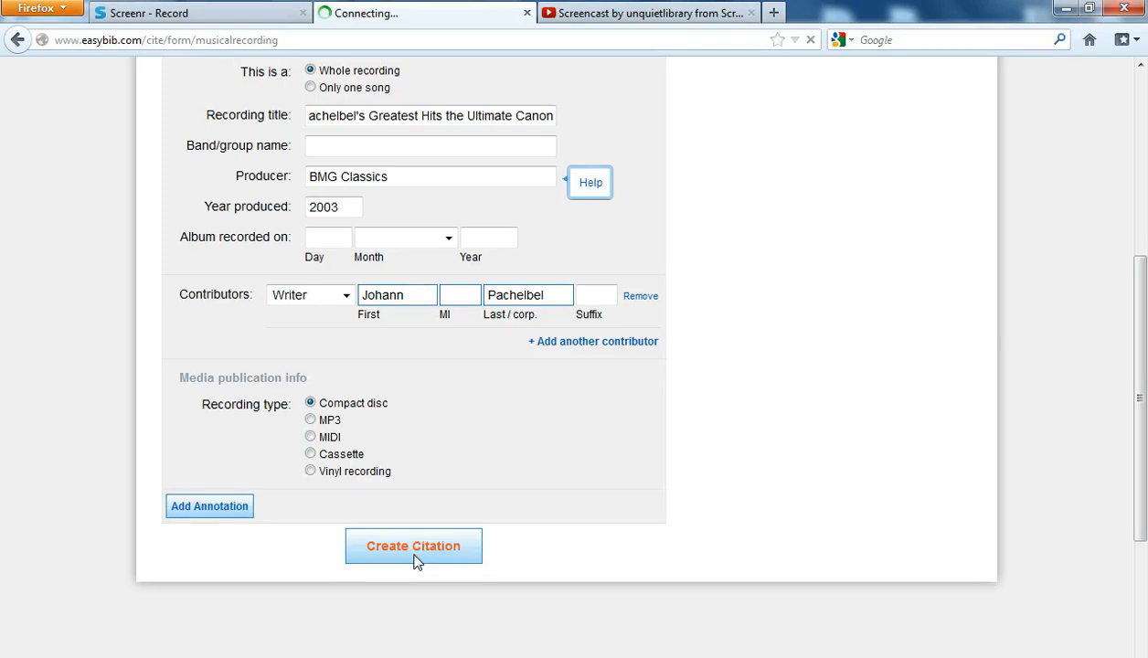